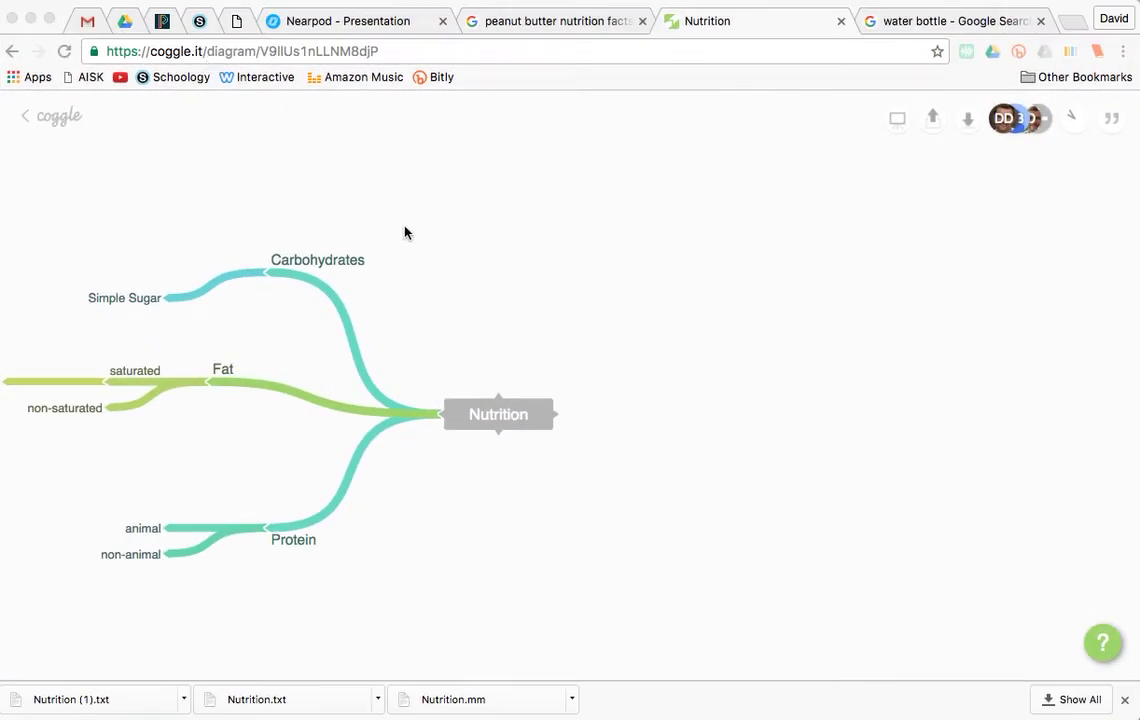
- Add a new branch from Nutrition labelled "Water" in bold, followed by the potable_water emoji
{"action": "left_click", "coordinate": [556, 419]}
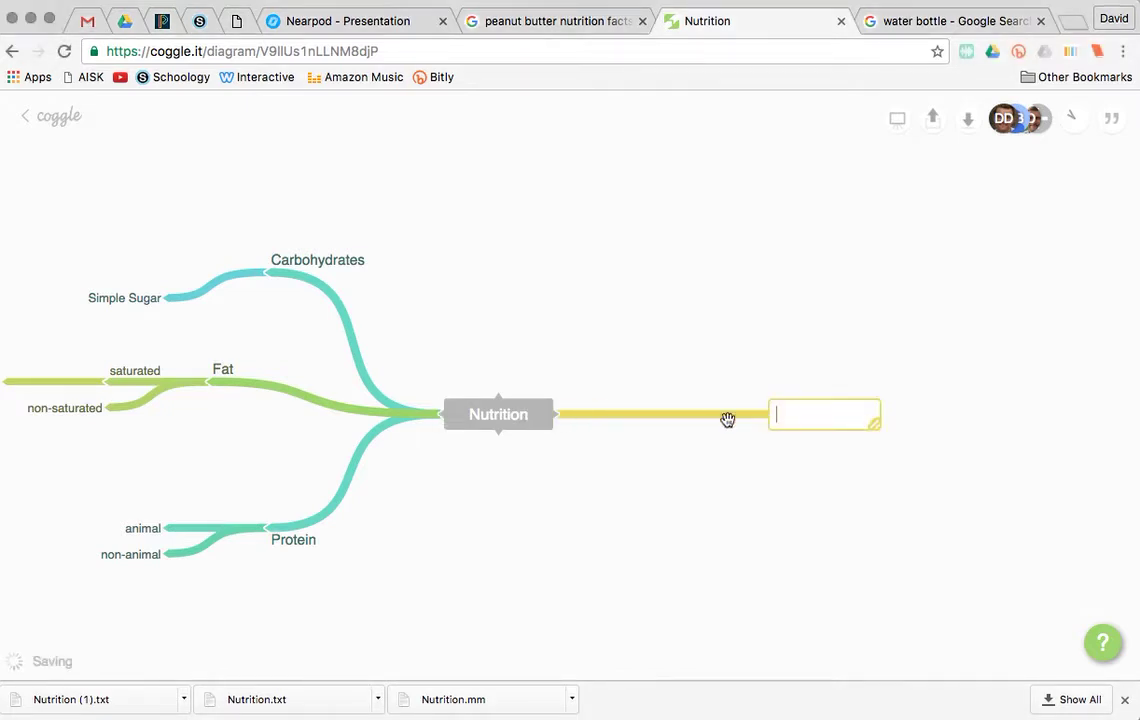
{"action": "type", "text": "ater"}
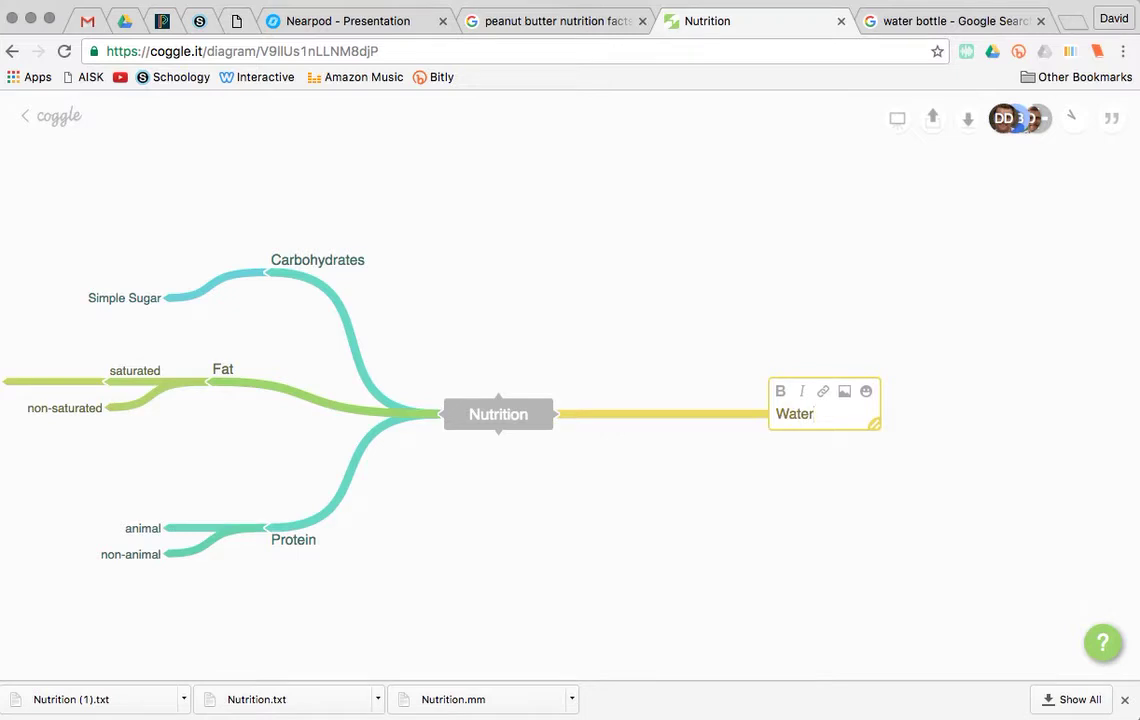
{"action": "left_click", "coordinate": [780, 391]}
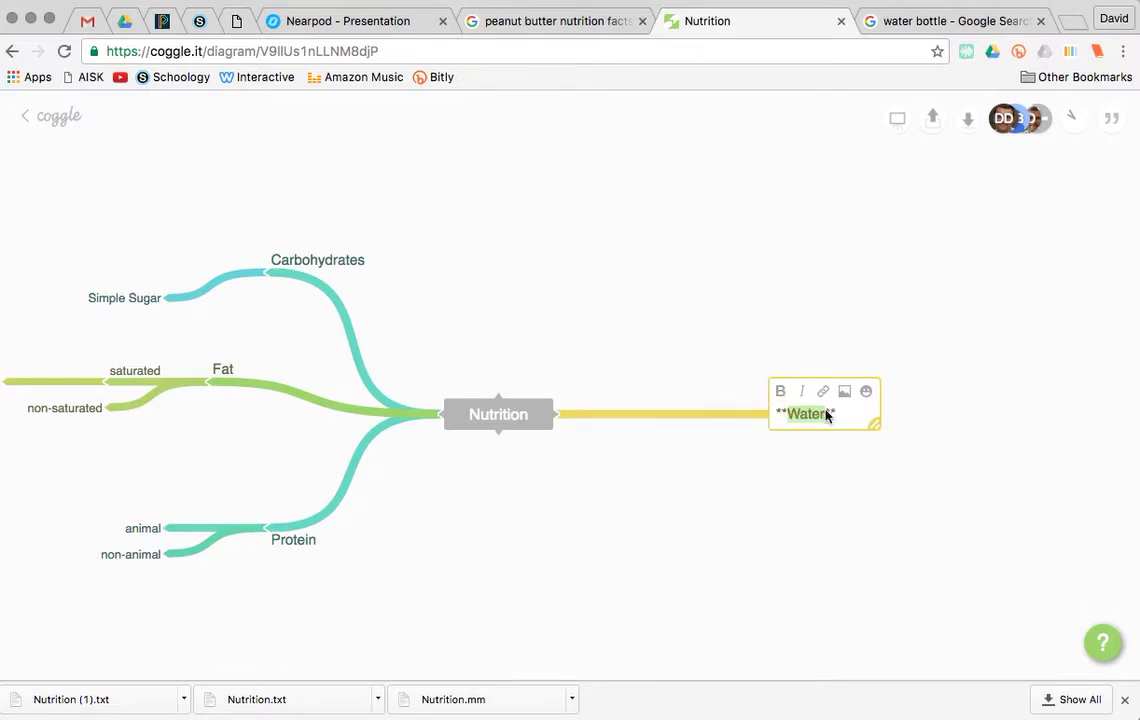
{"action": "left_click", "coordinate": [866, 392]}
{"action": "type", "text": "water"}
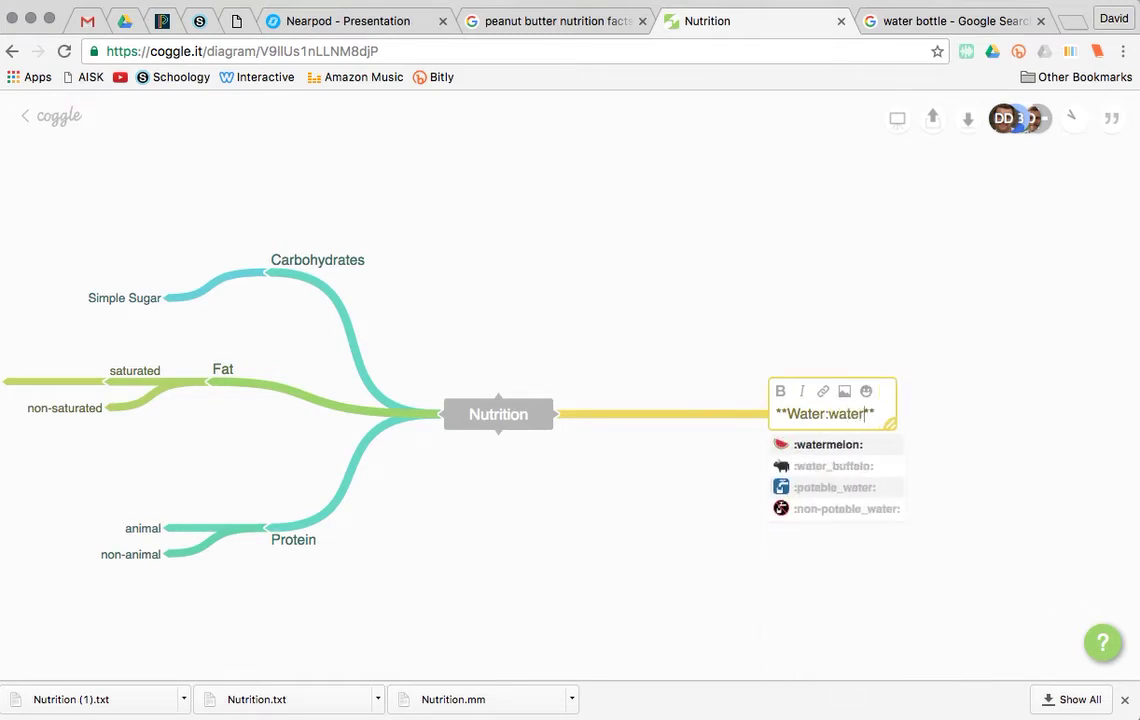
{"action": "left_click", "coordinate": [825, 487]}
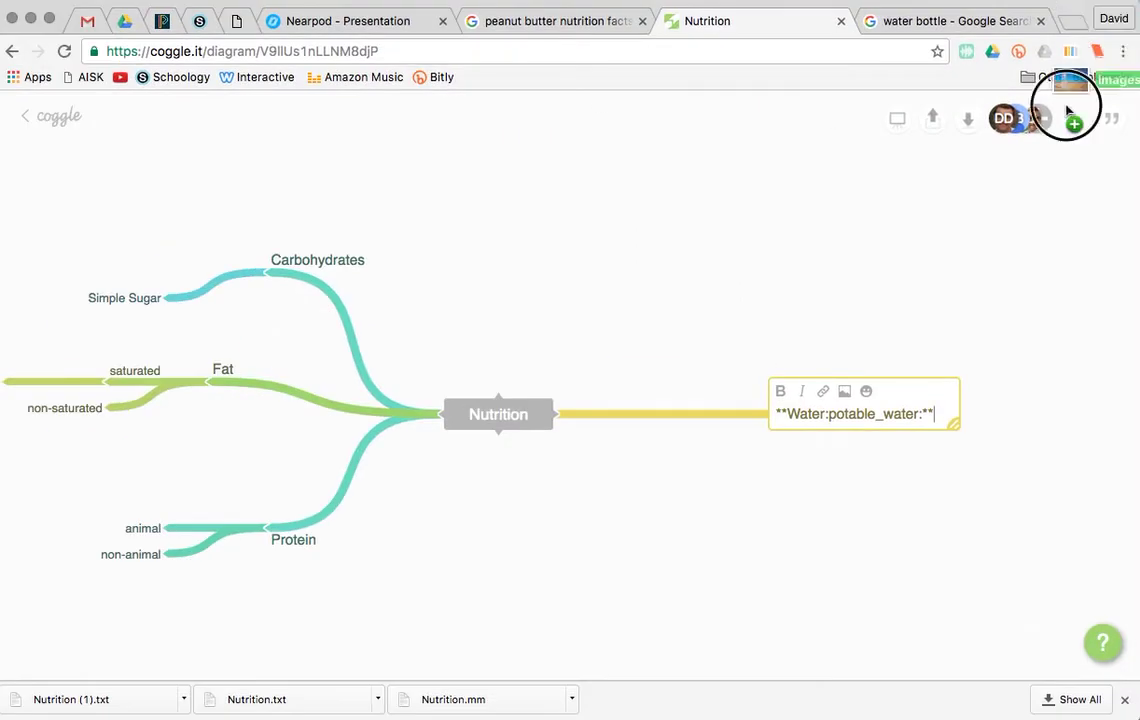
- Insert the water bottle image into the Water branch's label, then preview it enlarged and close the preview
{"action": "left_click_drag", "start_coordinate": [1064, 112], "coordinate": [942, 420]}
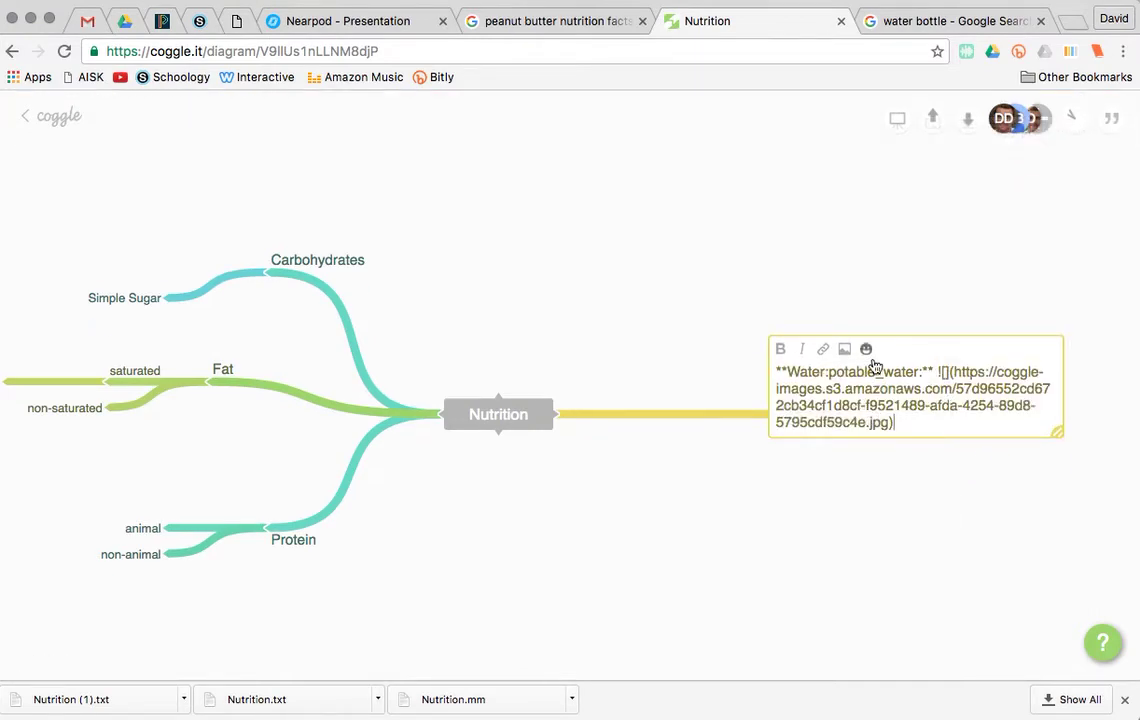
{"action": "left_click", "coordinate": [816, 511]}
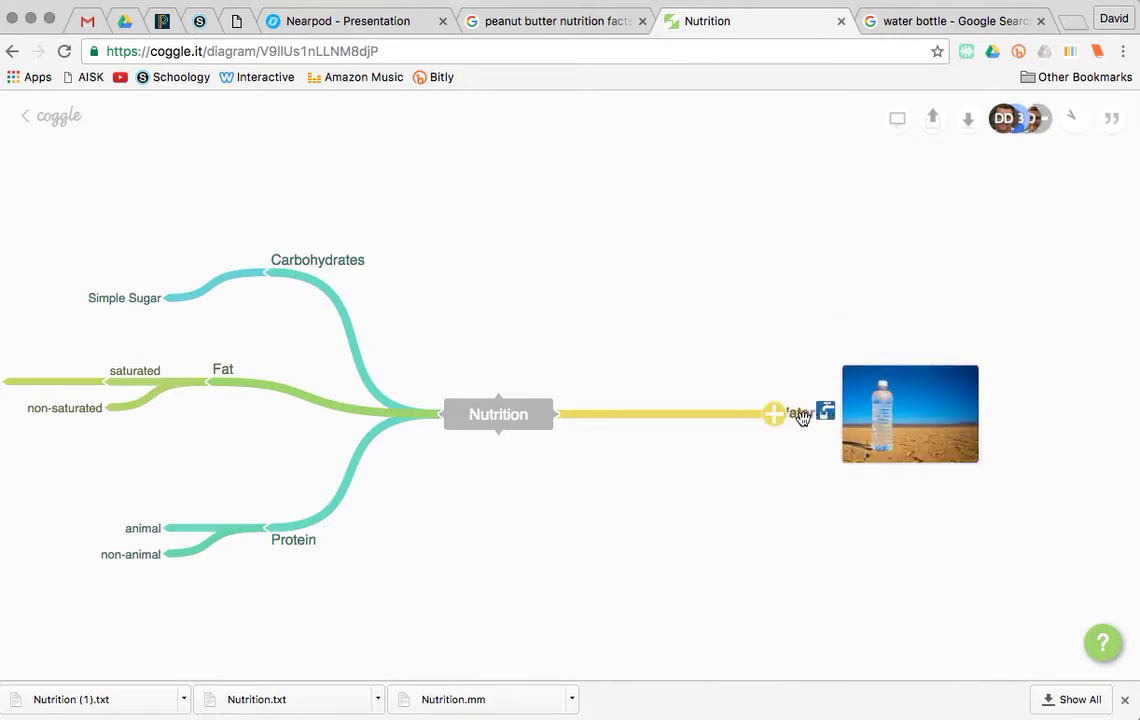
{"action": "left_click", "coordinate": [860, 457]}
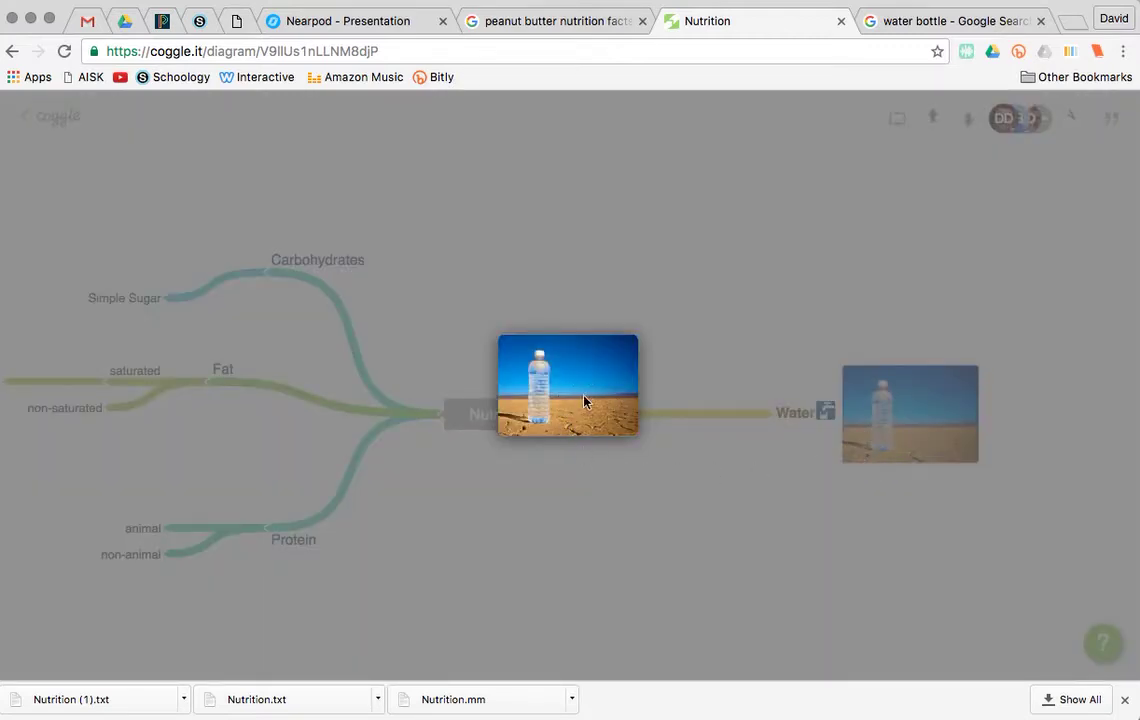
{"action": "left_click", "coordinate": [695, 468]}
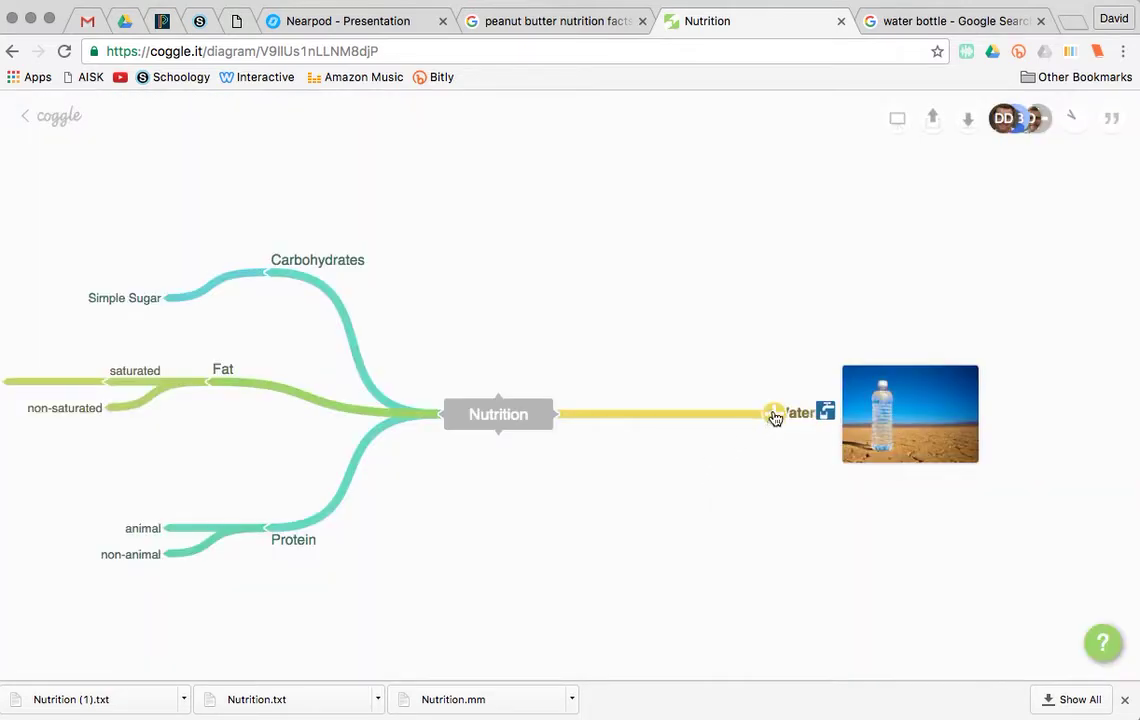
- Add "mineral water" and "bottled water" sub-branches to the Water branch and spread them apart vertically
{"action": "left_click_drag", "start_coordinate": [775, 417], "coordinate": [775, 404]}
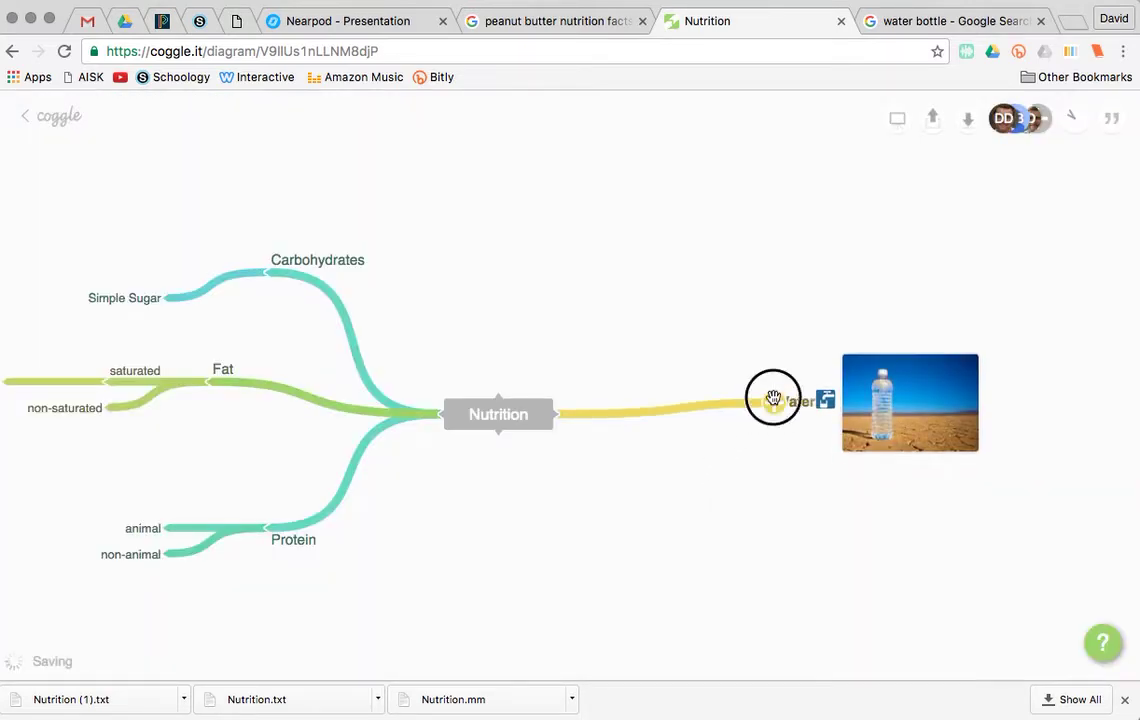
{"action": "left_click", "coordinate": [775, 404]}
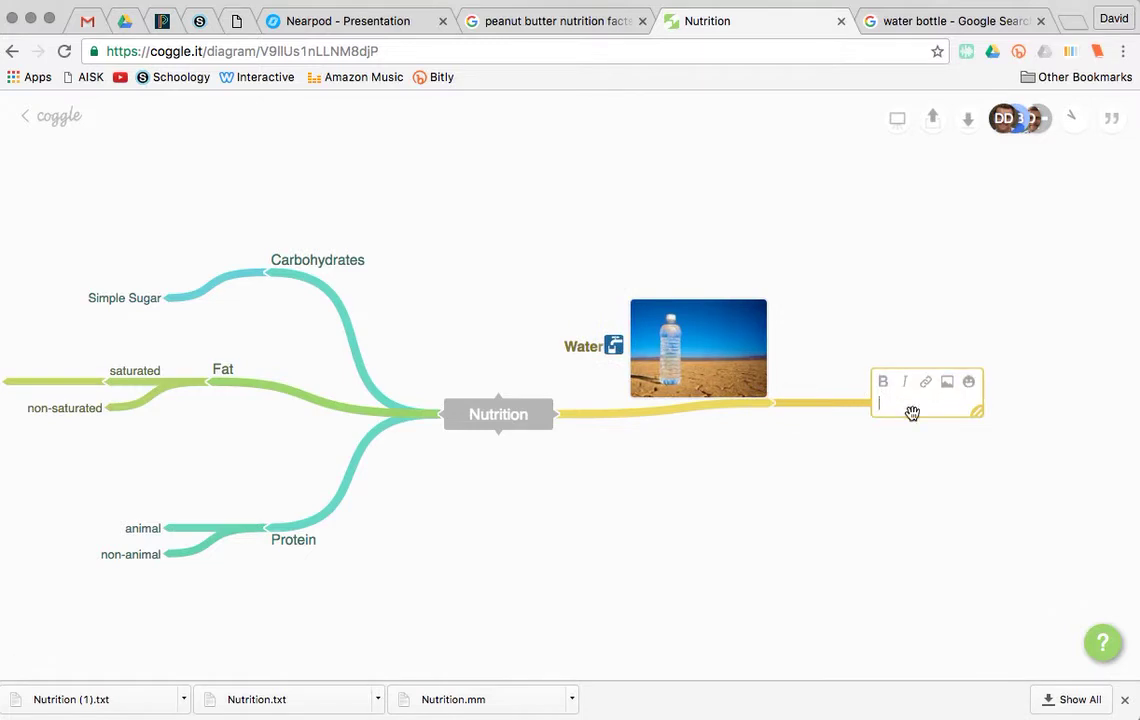
{"action": "type", "text": "mineral water"}
{"action": "left_click", "coordinate": [772, 406]}
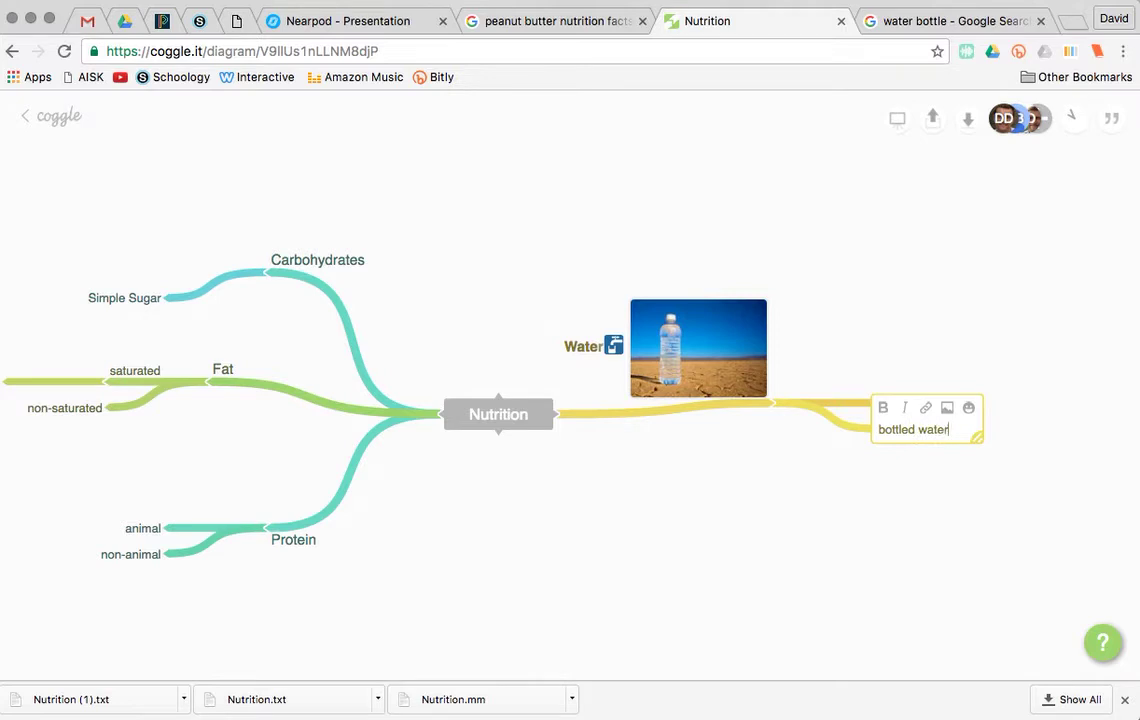
{"action": "left_click", "coordinate": [949, 501]}
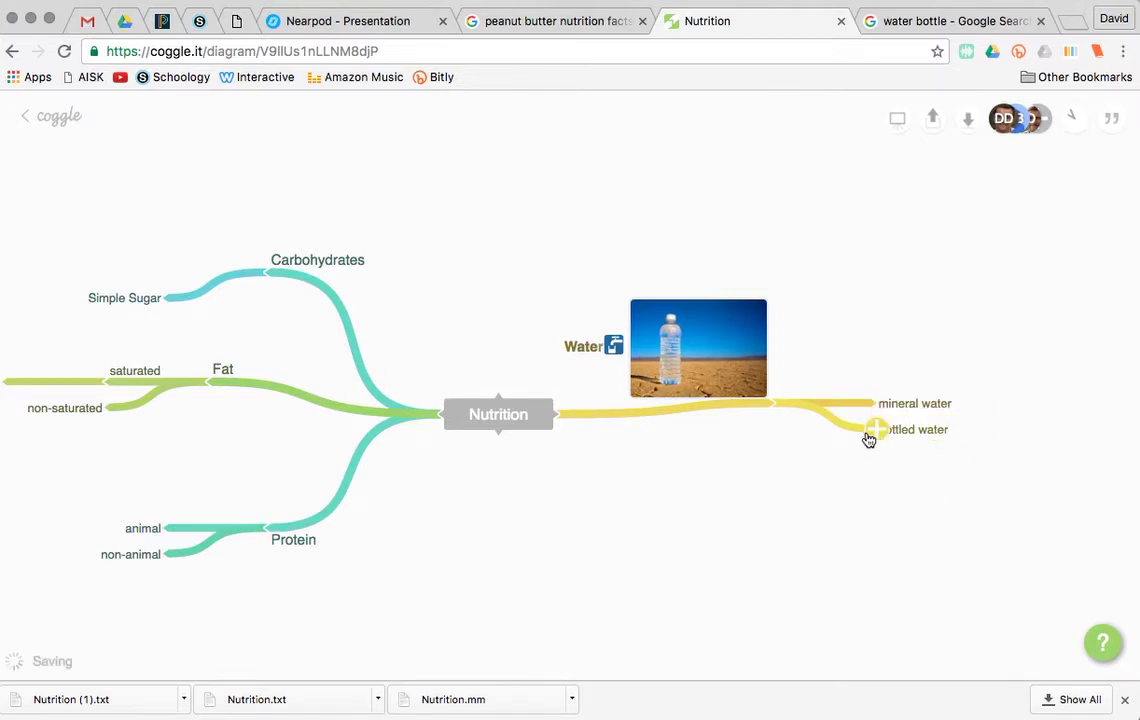
{"action": "left_click_drag", "start_coordinate": [873, 430], "coordinate": [862, 479]}
{"action": "left_click_drag", "start_coordinate": [875, 405], "coordinate": [852, 351]}
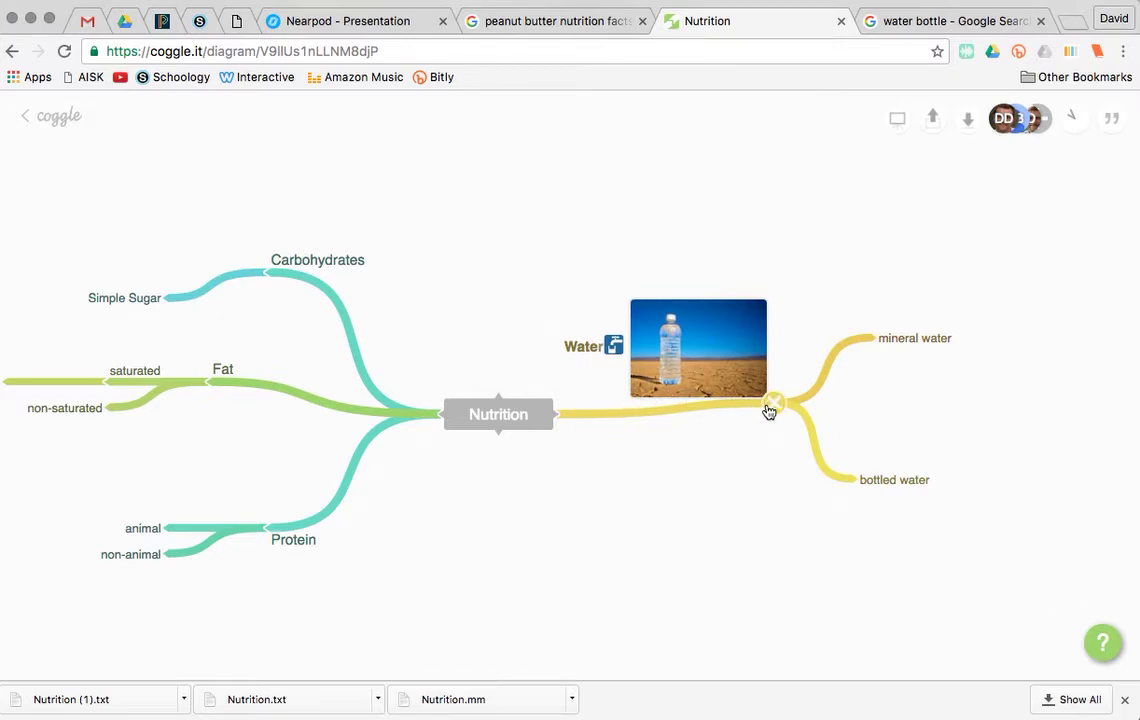
- Change the color of the Water branch to blue
{"action": "left_click", "coordinate": [667, 410]}
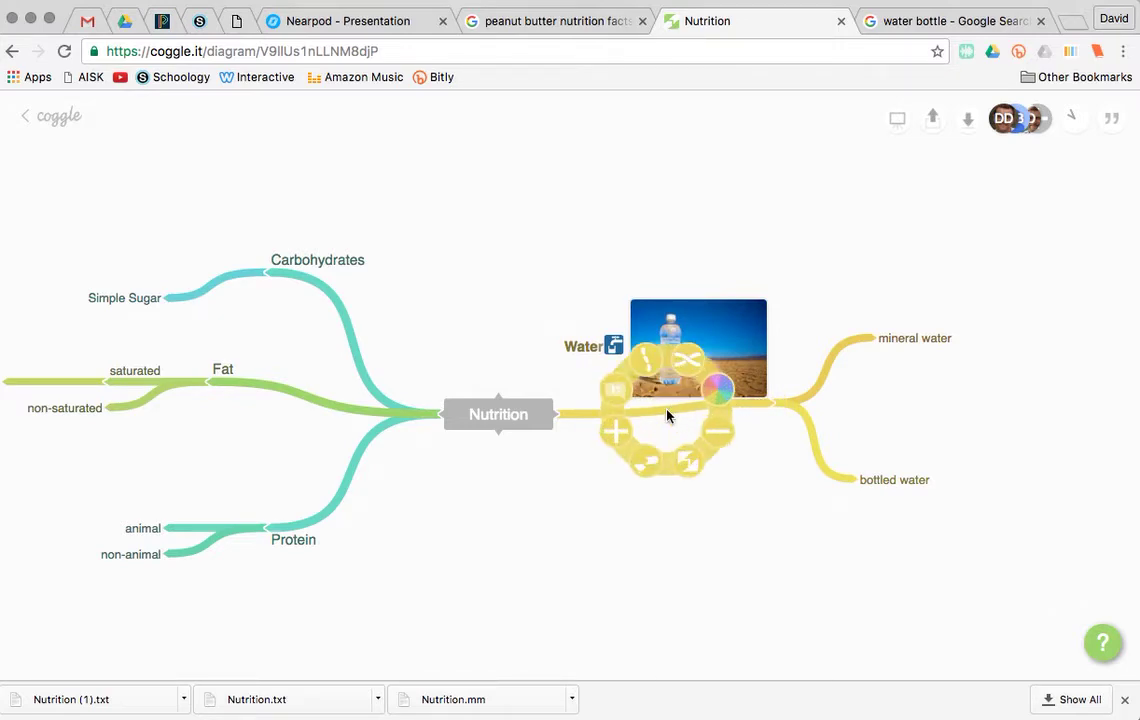
{"action": "left_click", "coordinate": [717, 393]}
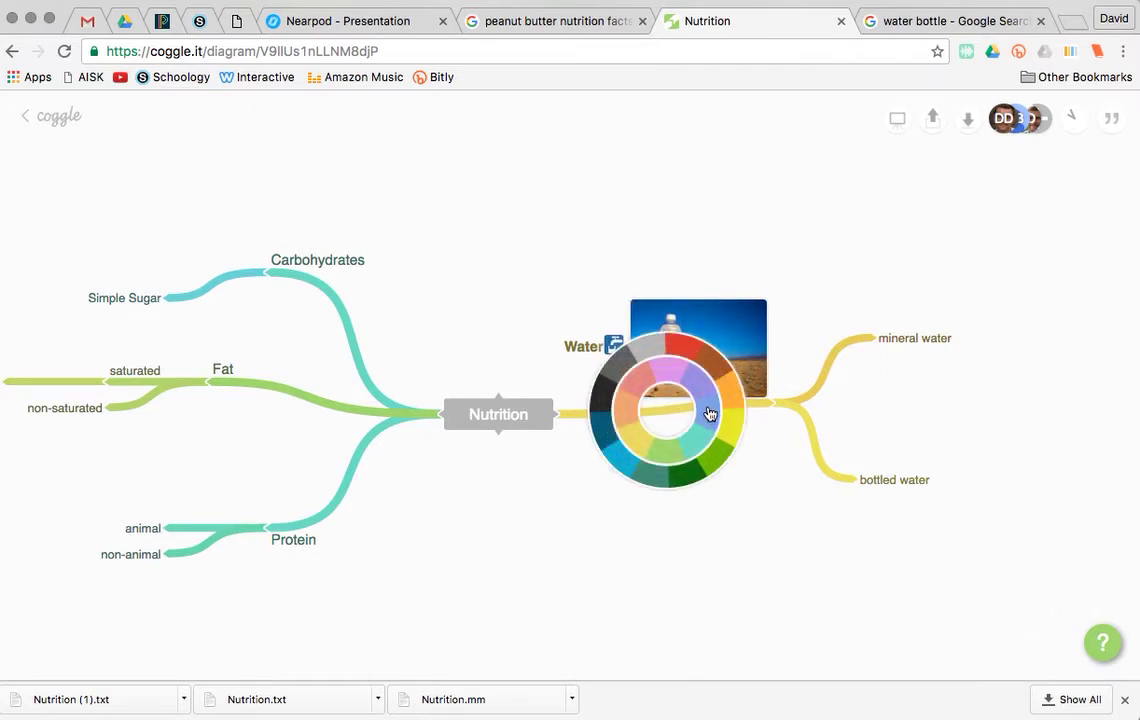
{"action": "left_click", "coordinate": [707, 403]}
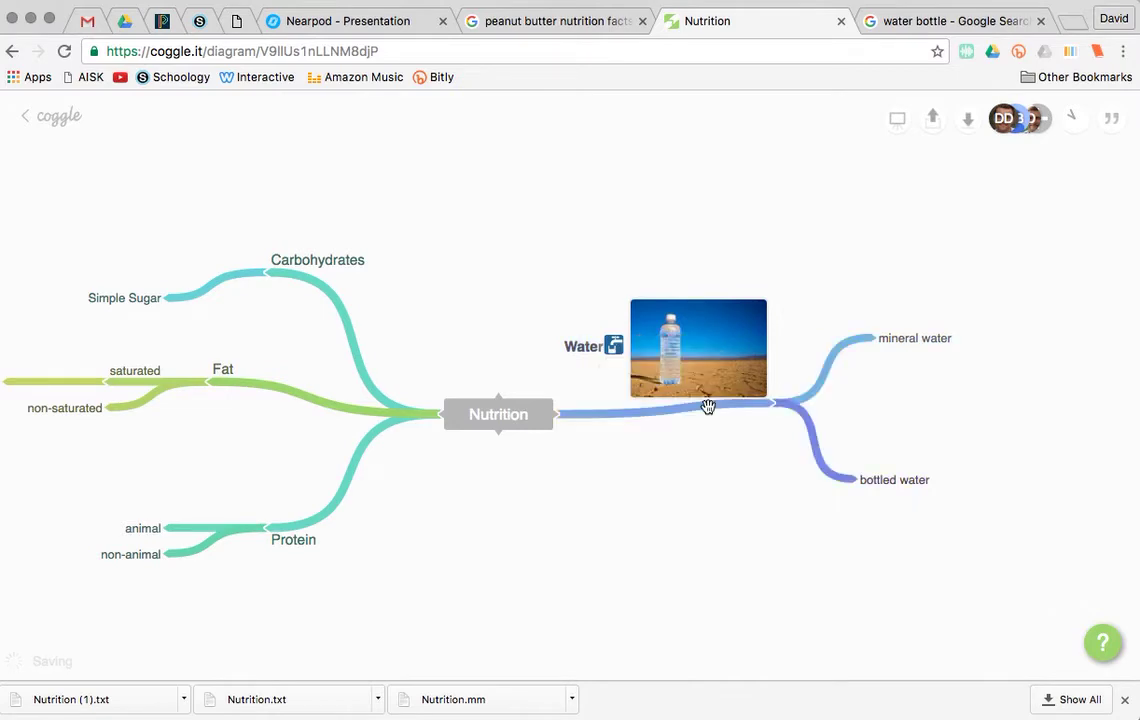
- Try to create a link from the Water branch to the empty canvas above it
{"action": "left_click", "coordinate": [722, 406]}
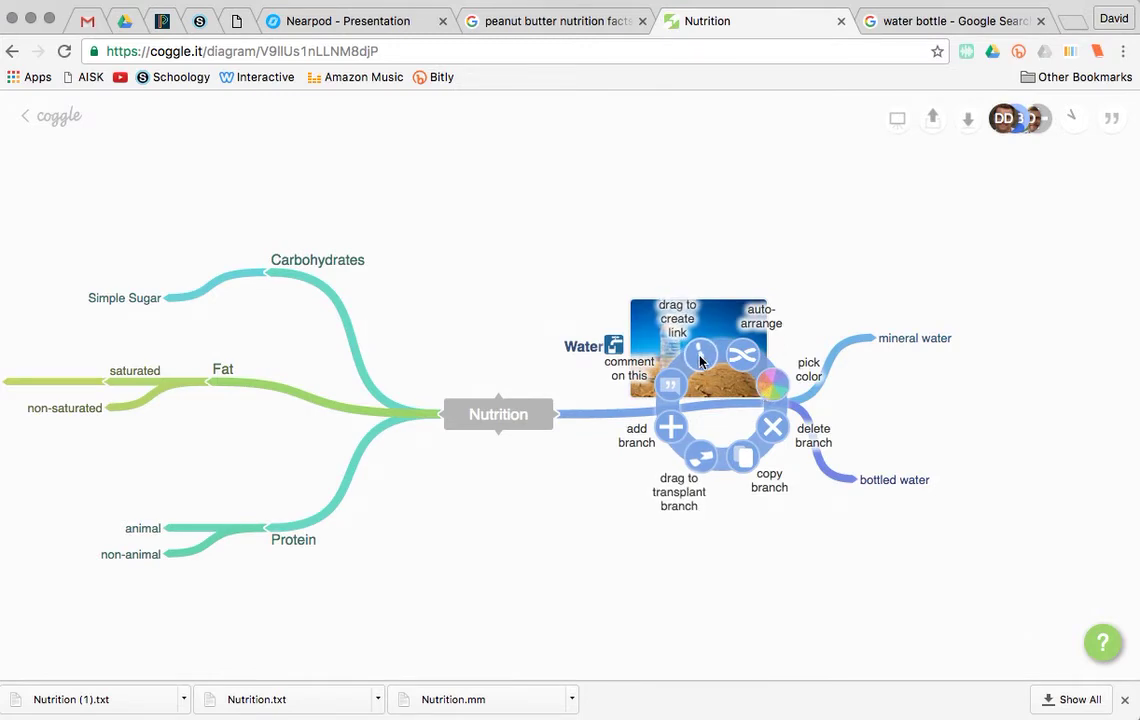
{"action": "left_click_drag", "start_coordinate": [700, 358], "coordinate": [790, 194]}
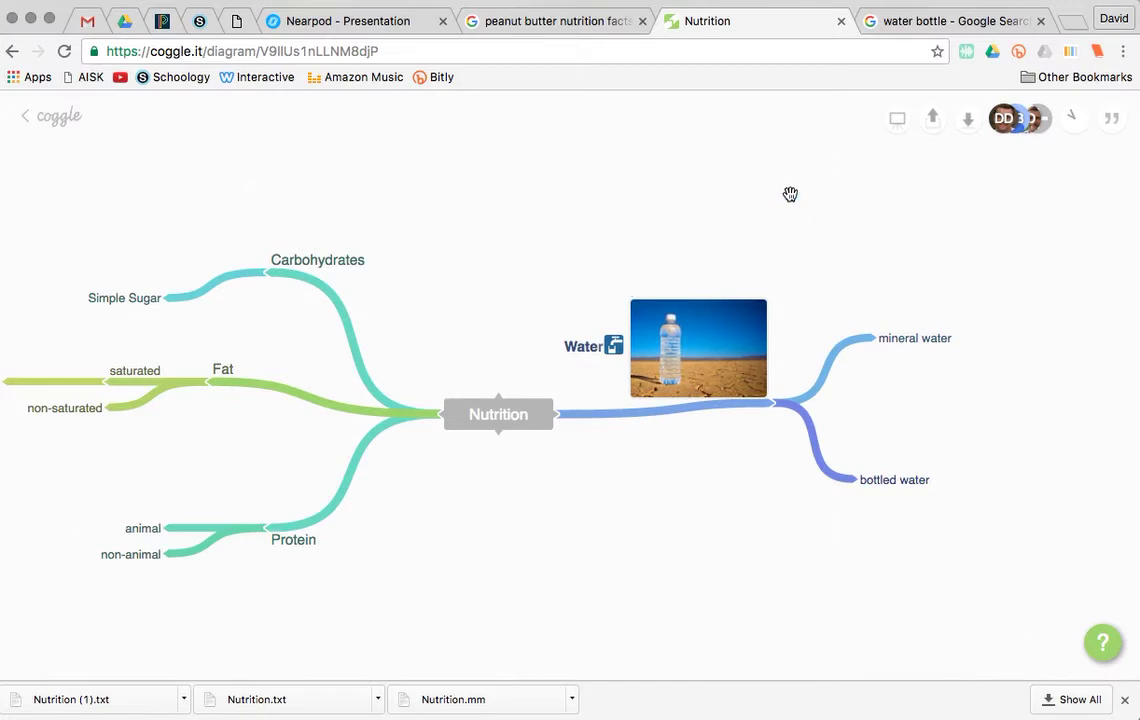
{"action": "left_click", "coordinate": [687, 409]}
- Review the diagram's version history back to about 24 hours ago and return to the current version
{"action": "left_click", "coordinate": [1075, 120]}
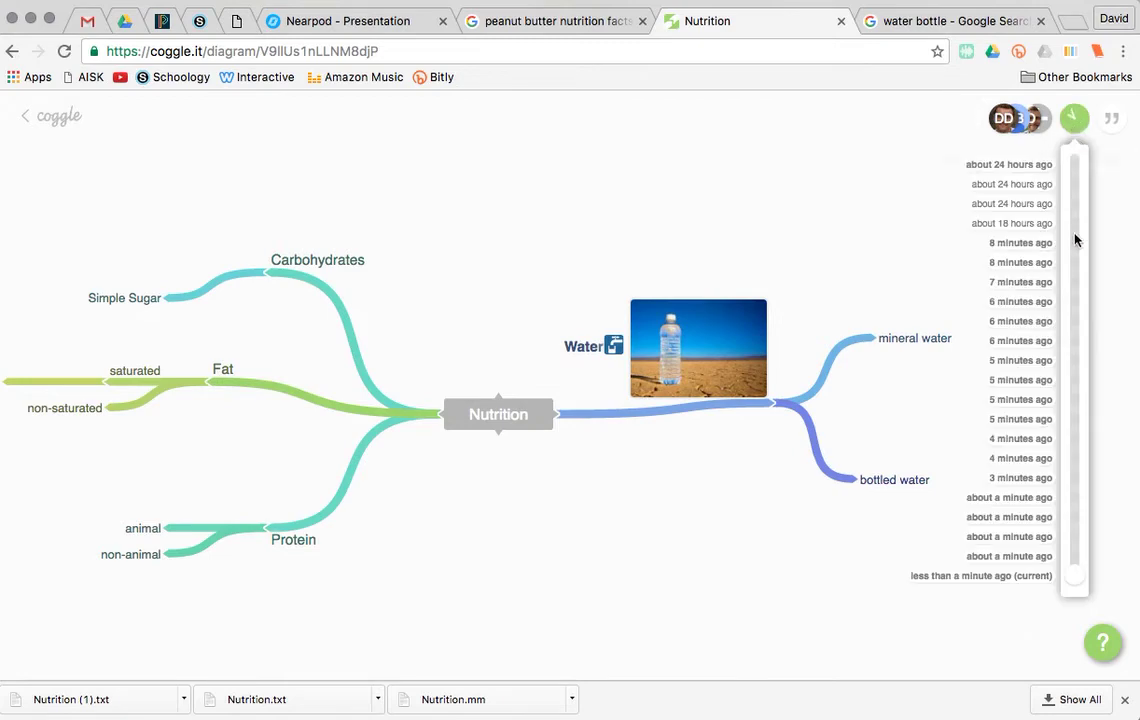
{"action": "left_click_drag", "start_coordinate": [1076, 577], "coordinate": [1080, 145]}
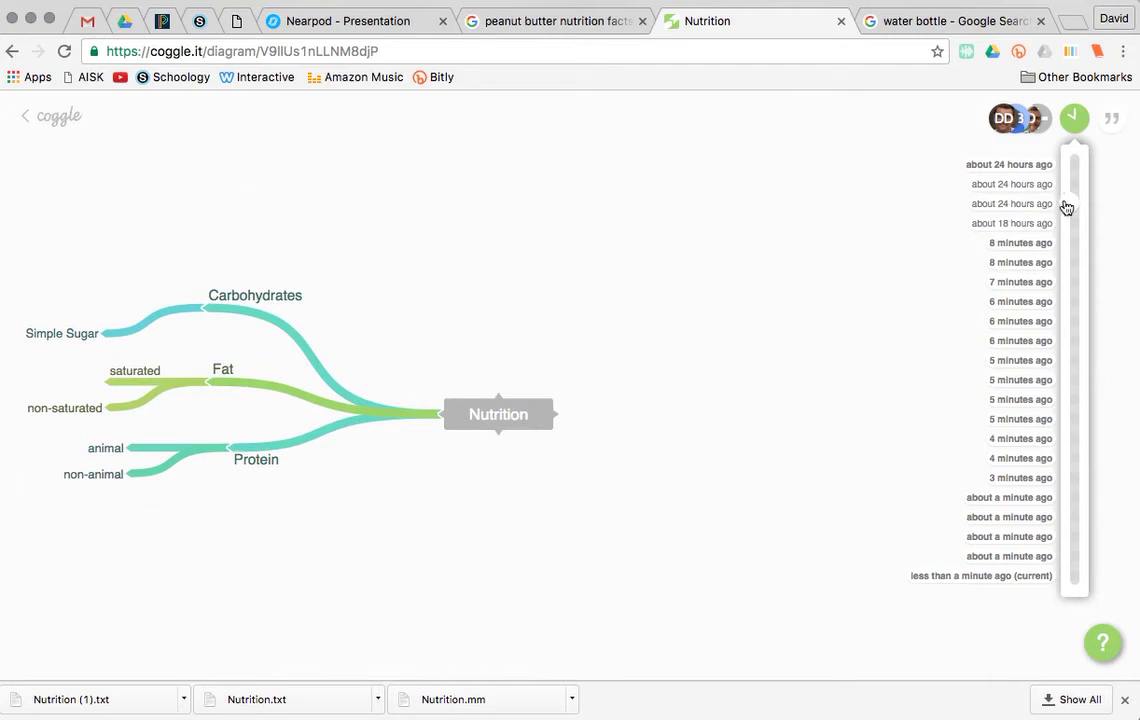
{"action": "left_click_drag", "start_coordinate": [1071, 204], "coordinate": [1088, 588]}
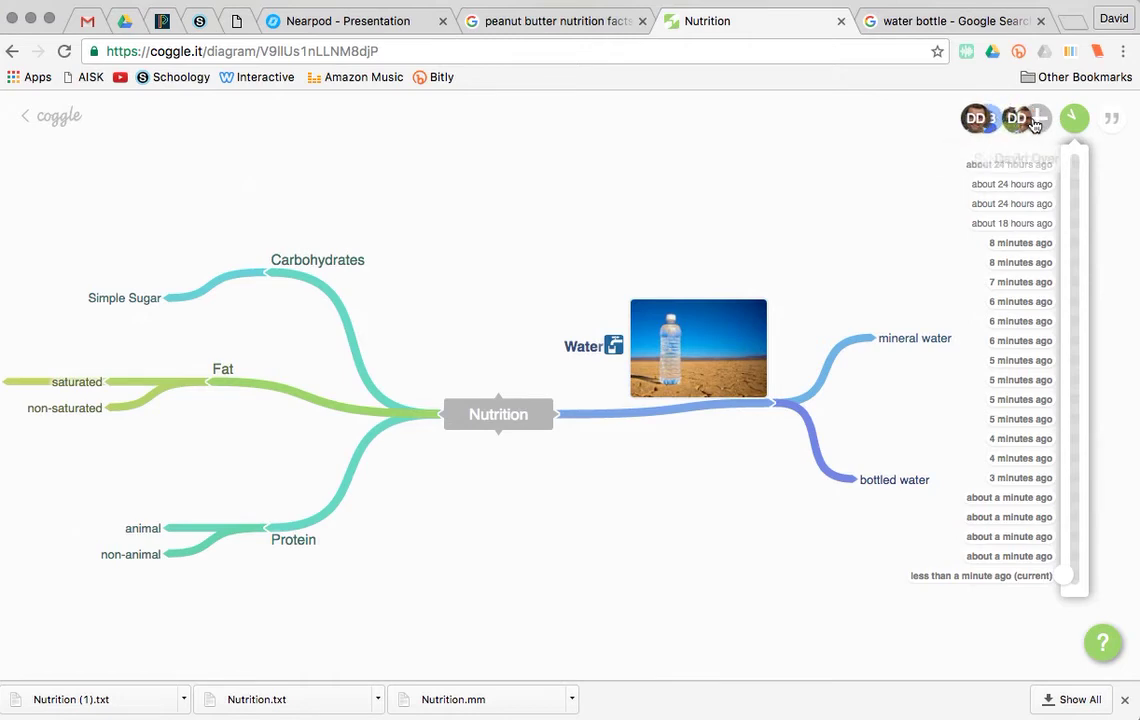
- View the diagram's messages, then close both the messages and the version history
{"action": "left_click", "coordinate": [1110, 120]}
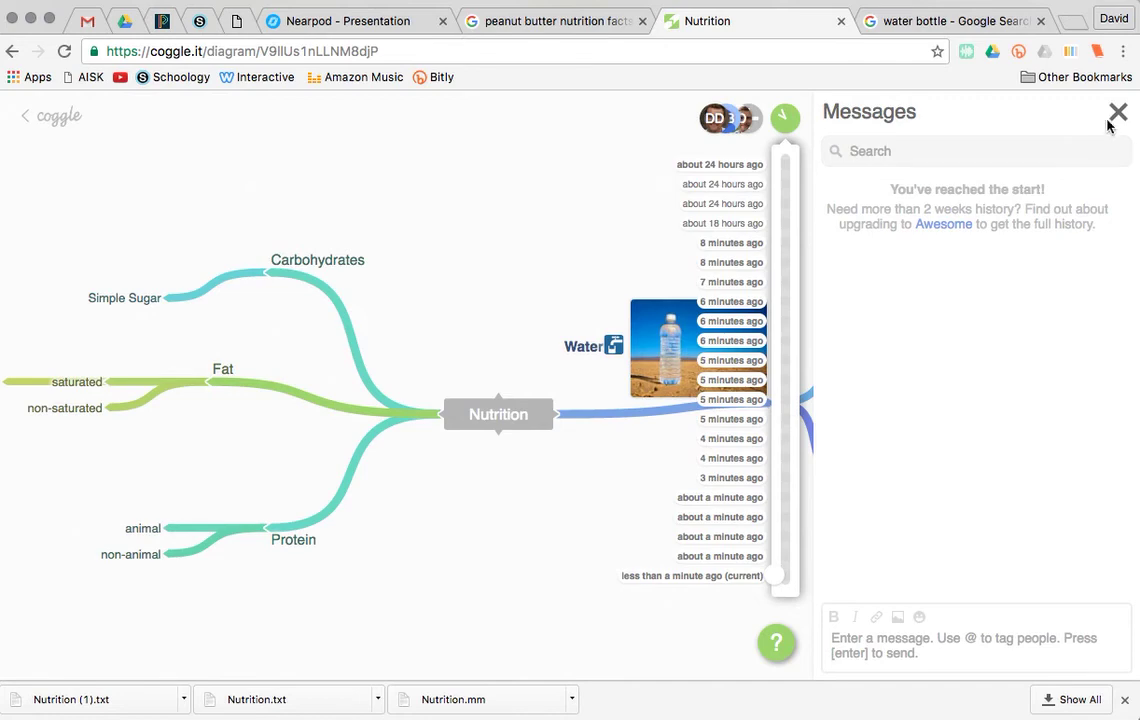
{"action": "left_click", "coordinate": [1117, 111]}
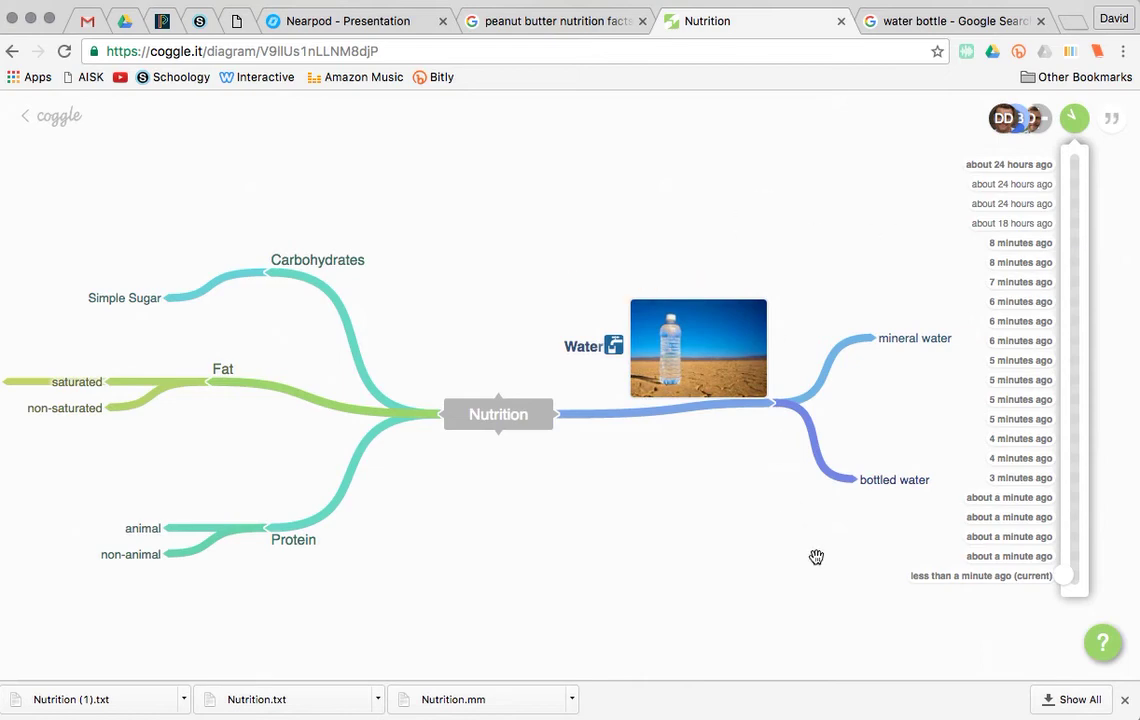
{"action": "left_click", "coordinate": [1073, 117]}
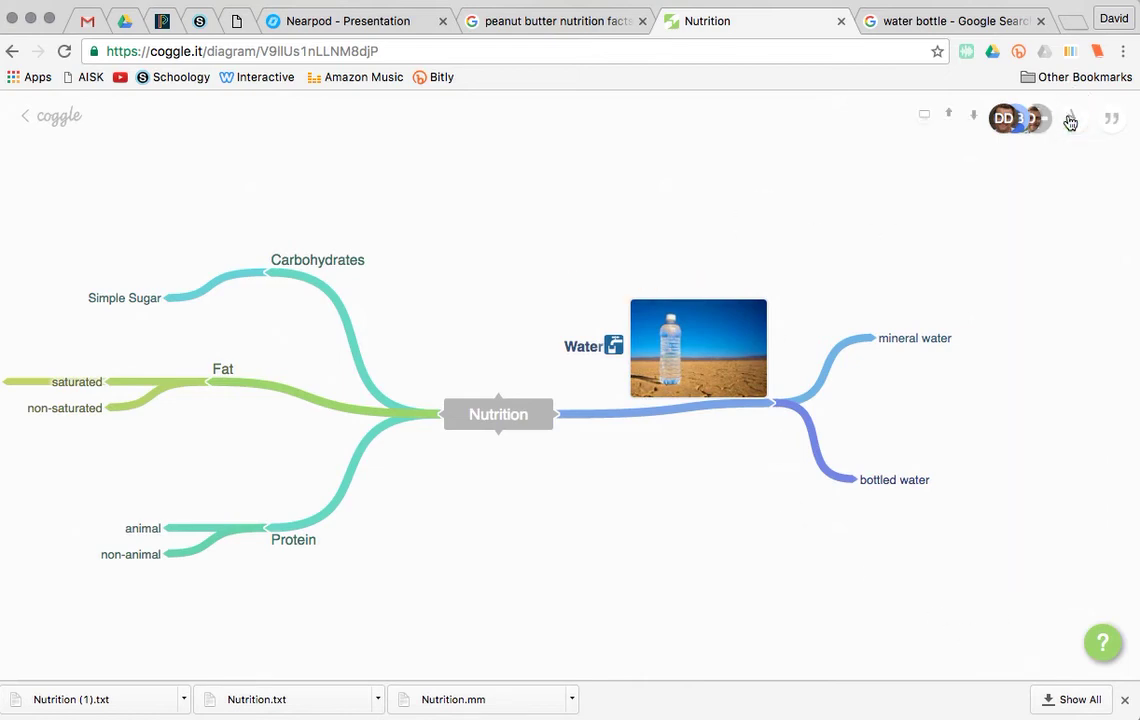
- Show the download formats and inspect the Fat and Protein outline in the downloaded Nutrition (1).txt, then close the file
{"action": "left_click", "coordinate": [970, 120]}
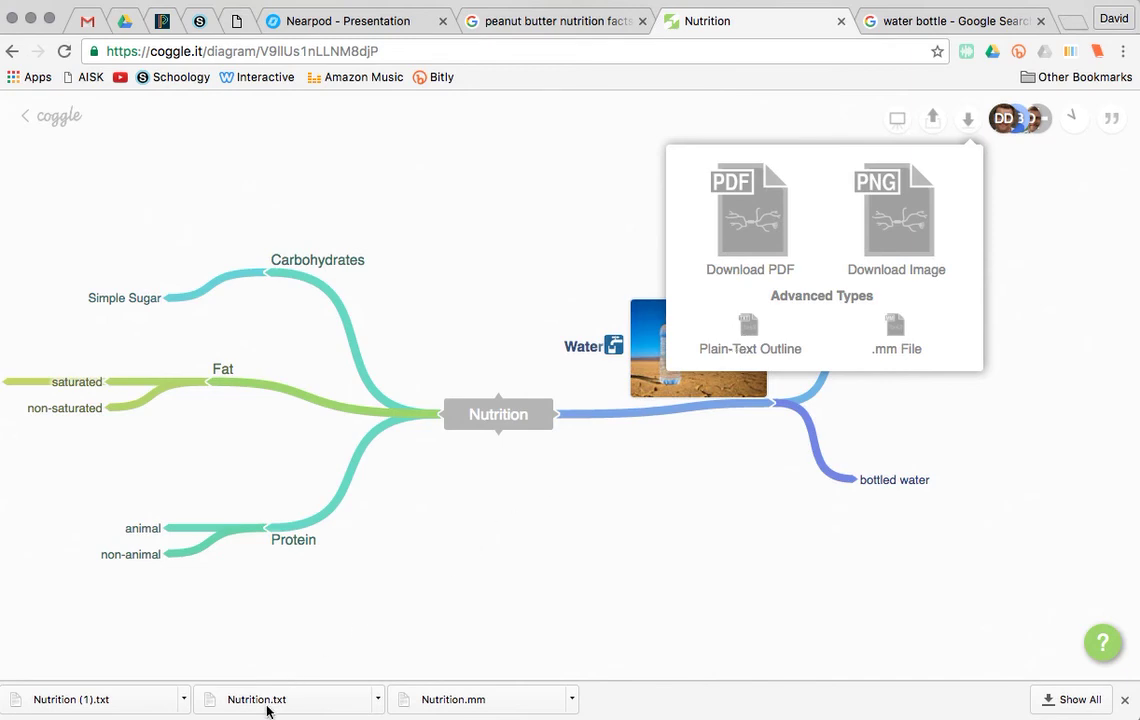
{"action": "left_click", "coordinate": [140, 698]}
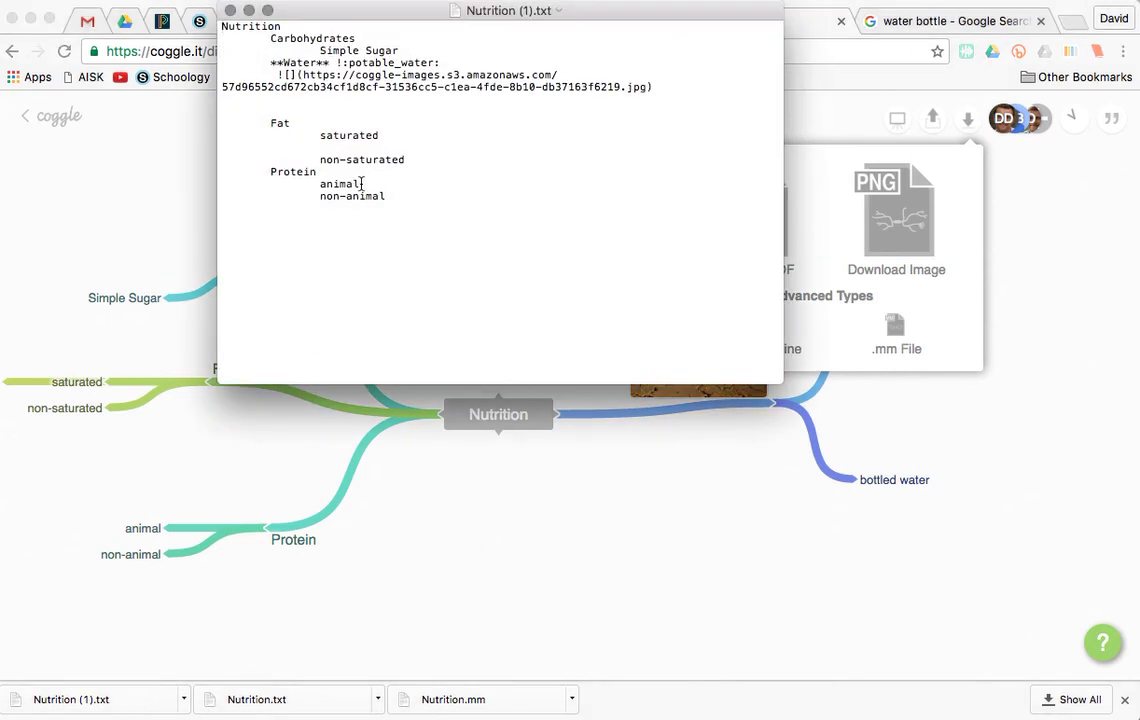
{"action": "left_click_drag", "start_coordinate": [269, 125], "coordinate": [383, 196]}
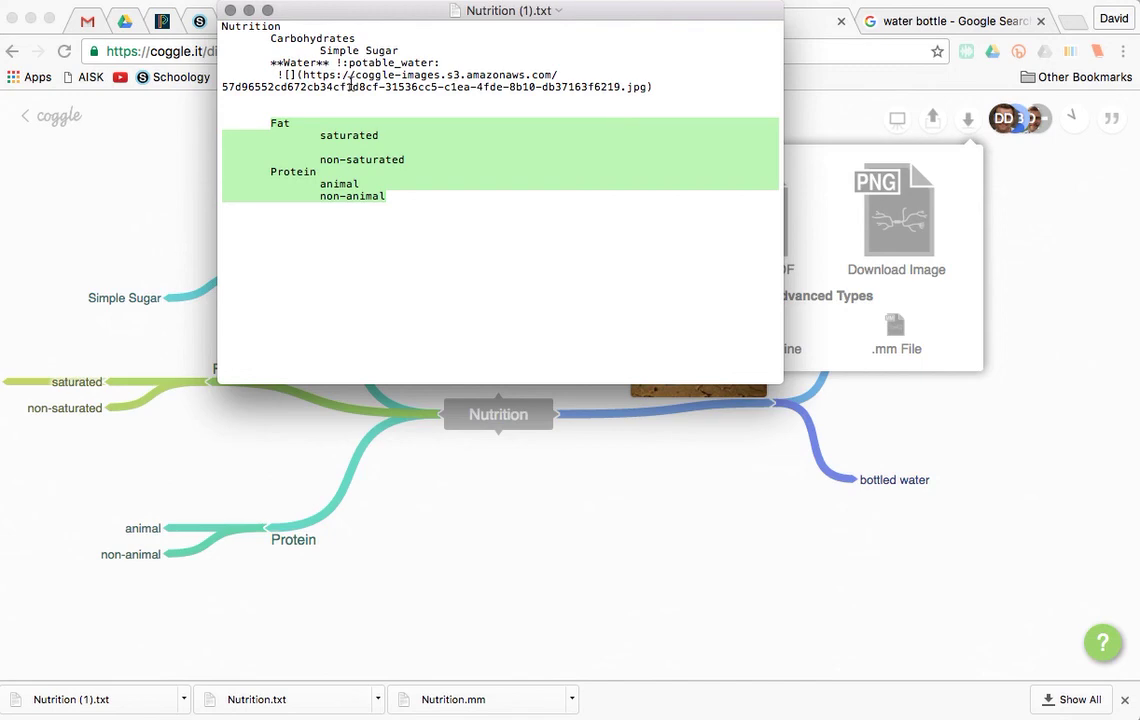
{"action": "left_click", "coordinate": [230, 10]}
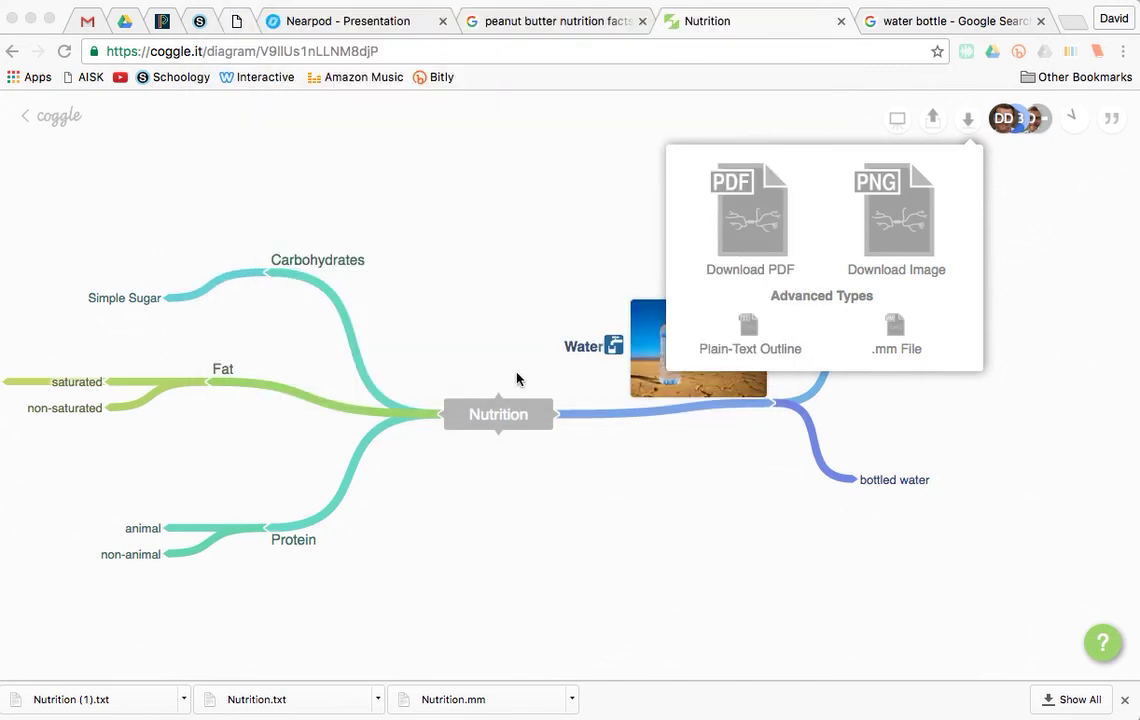